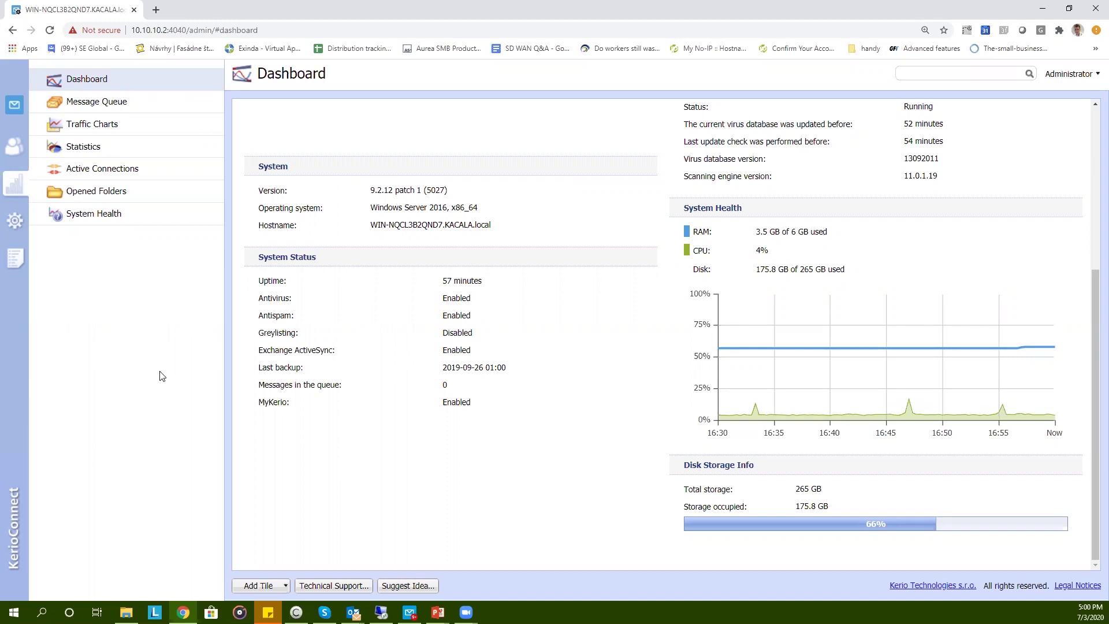
- Preview a new local domain's security, quota, message, alias and directory settings, then close unsaved
left_click(17, 221)
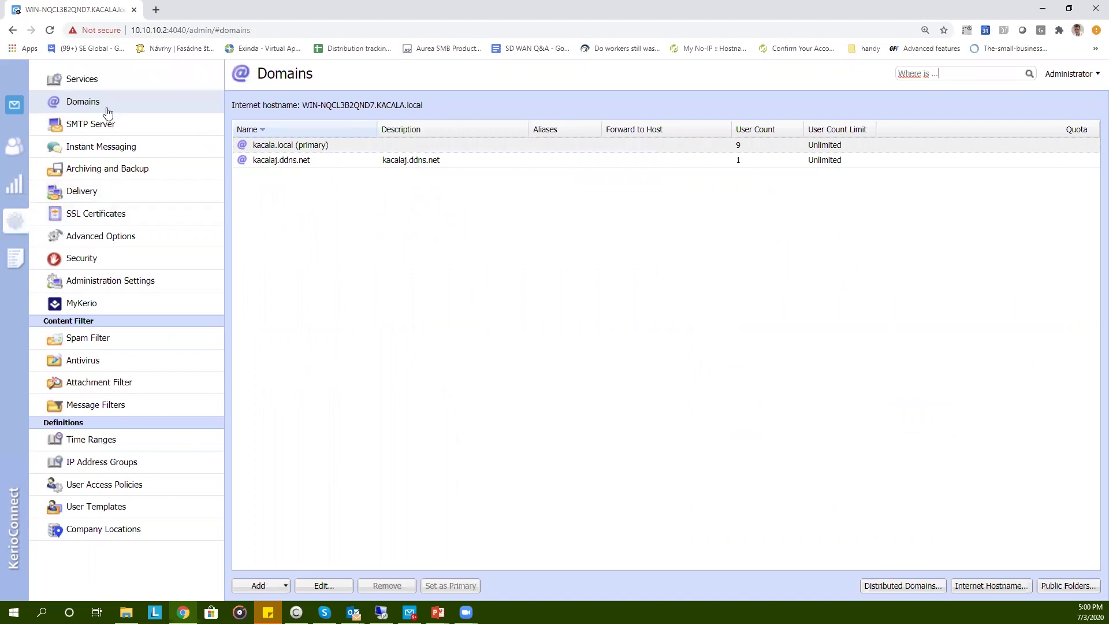
right_click(371, 206)
mouse_move(430, 217)
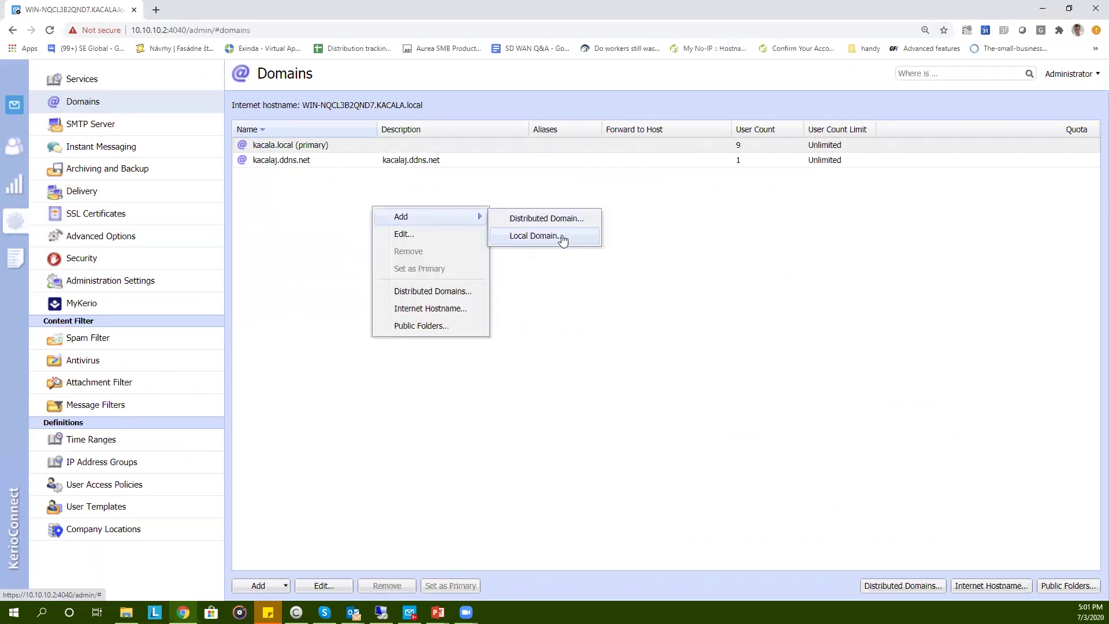
left_click(535, 236)
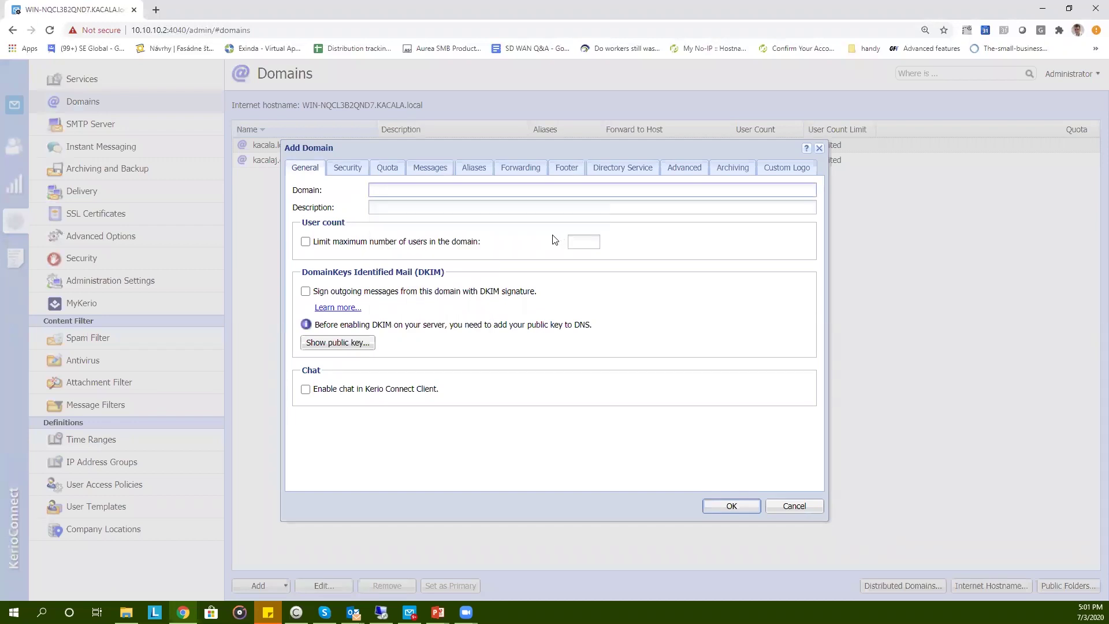
left_click(347, 167)
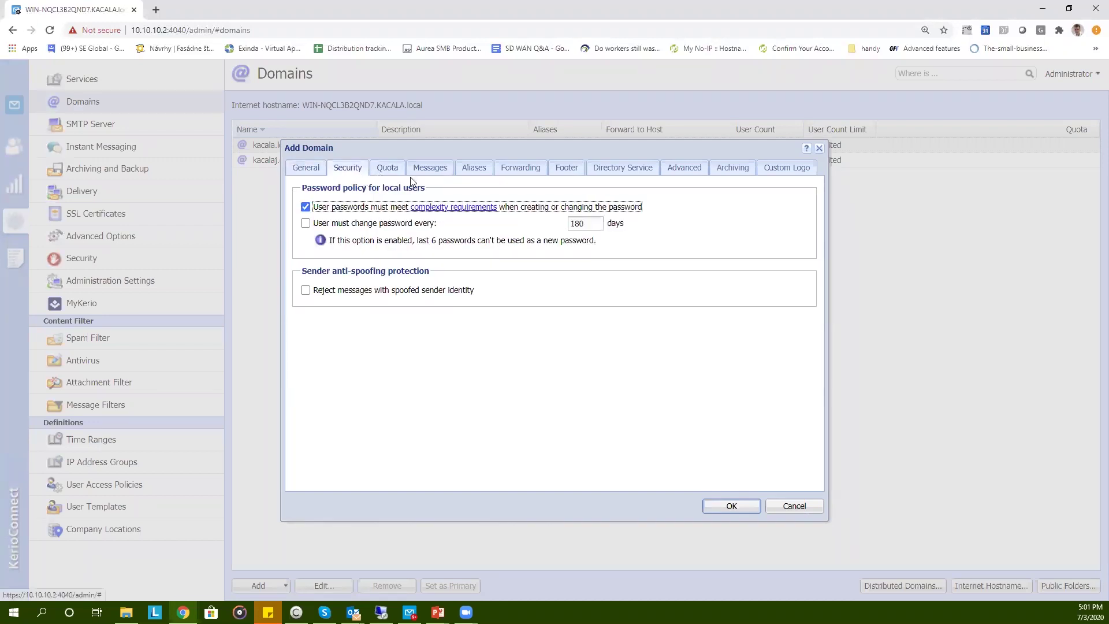
left_click(387, 167)
left_click(430, 168)
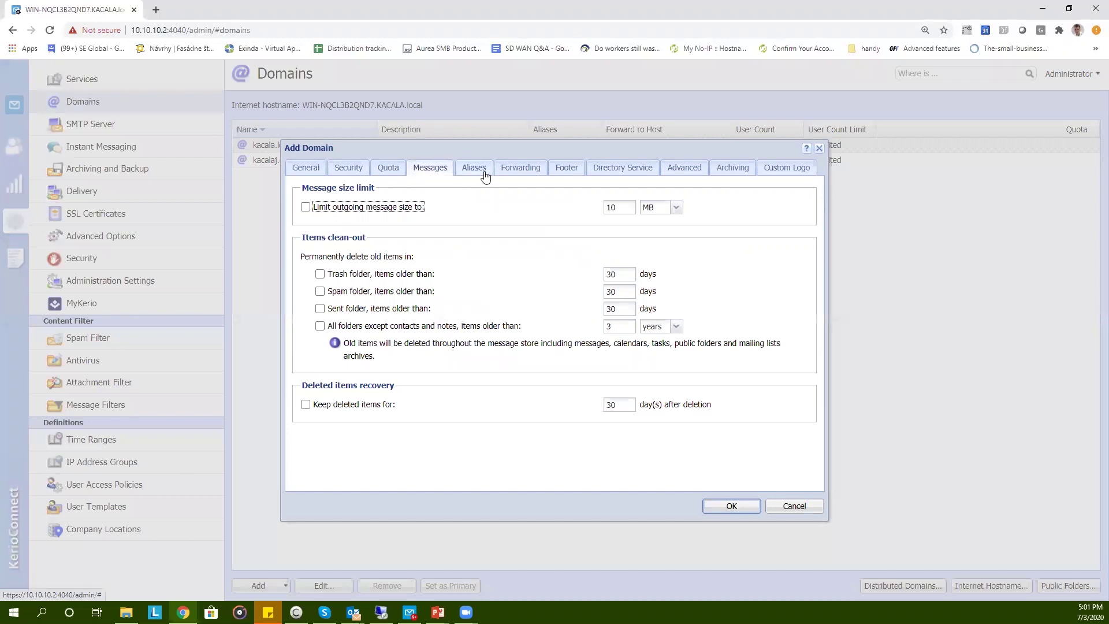
left_click(474, 168)
left_click(654, 169)
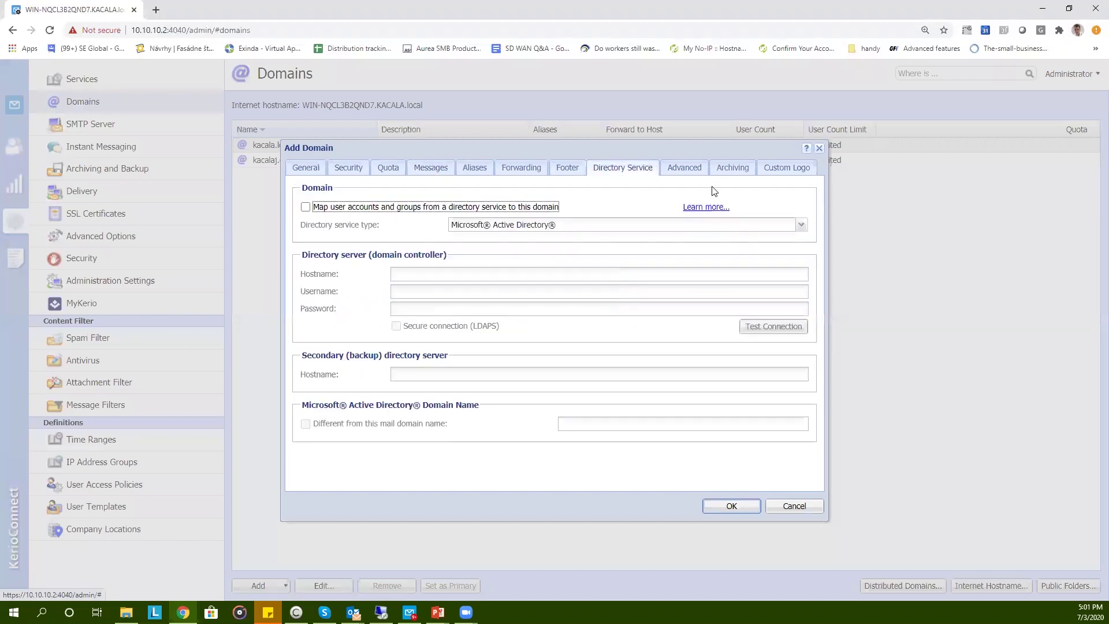
left_click(822, 148)
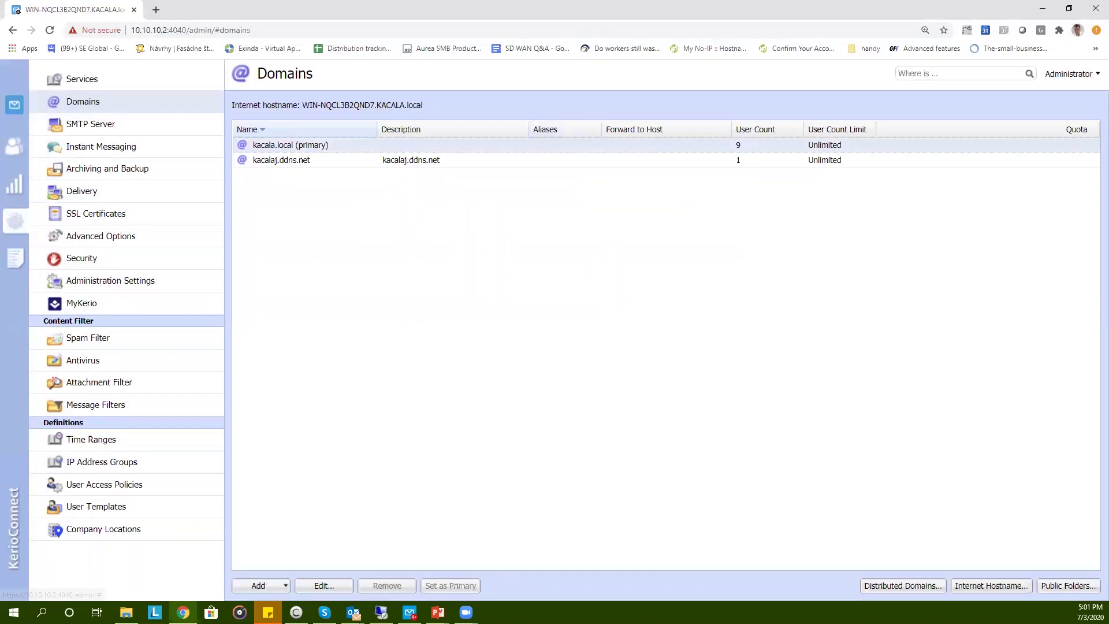
left_click(14, 147)
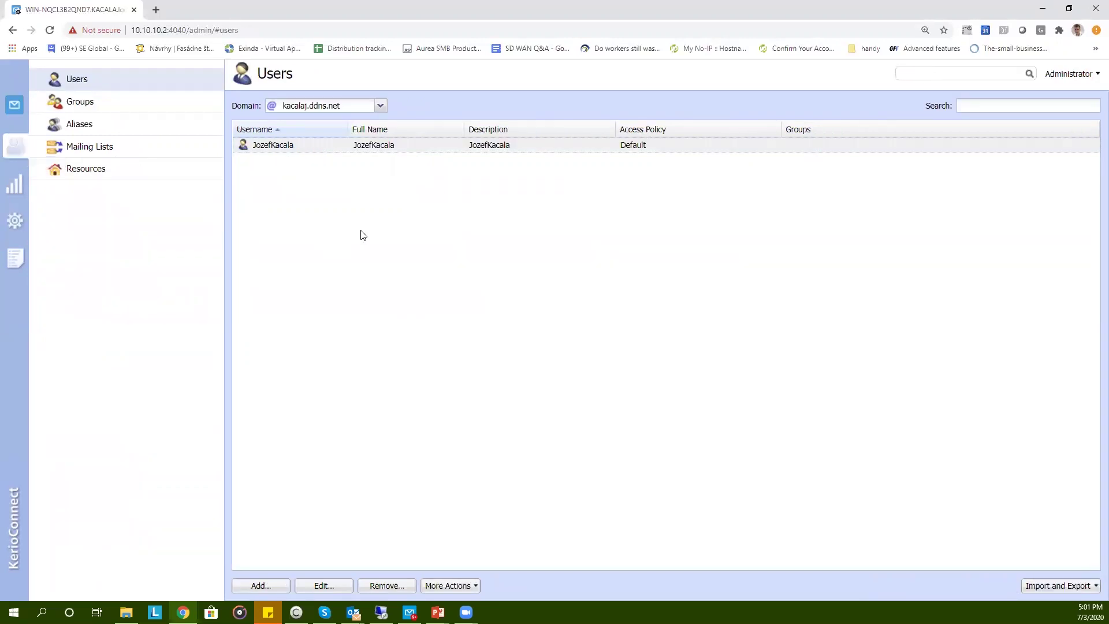
right_click(343, 237)
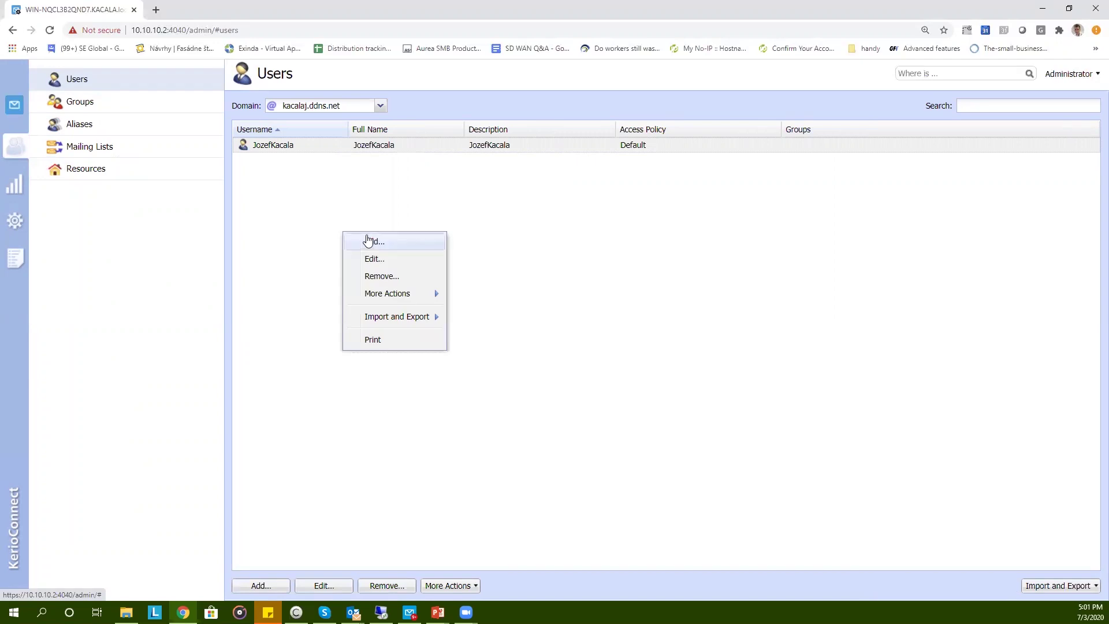
left_click(395, 241)
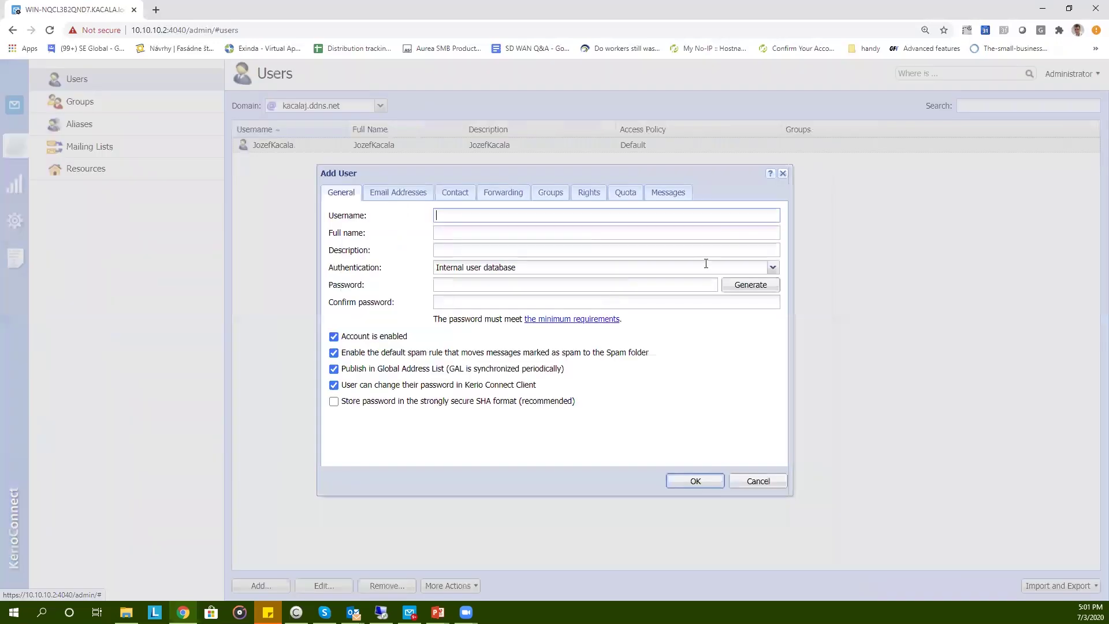
left_click(782, 173)
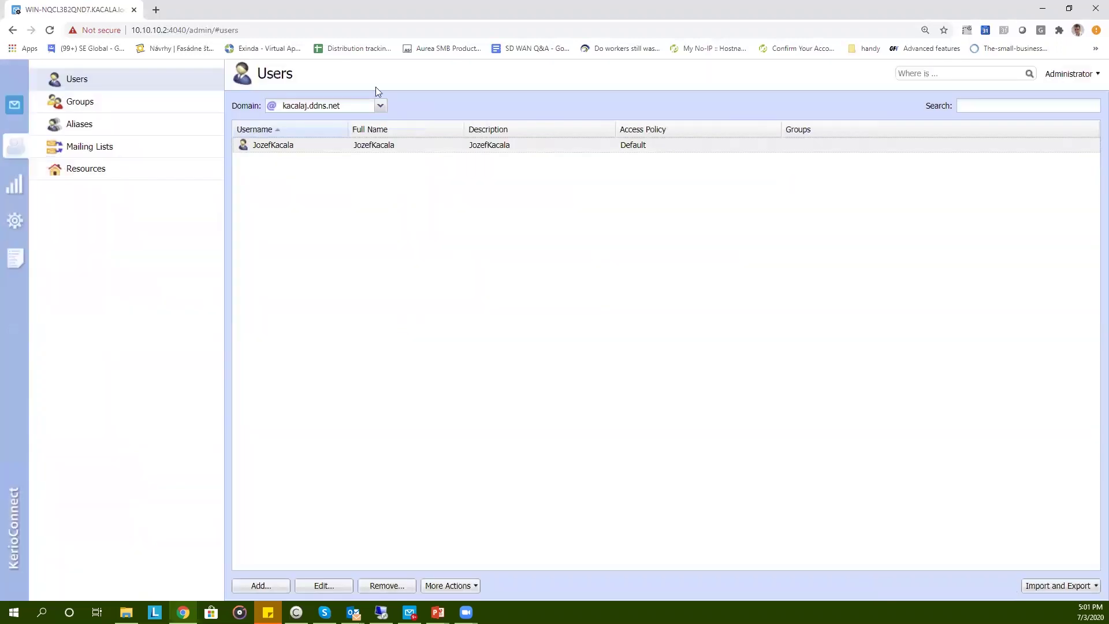
left_click(380, 105)
left_click(303, 121)
left_click(15, 220)
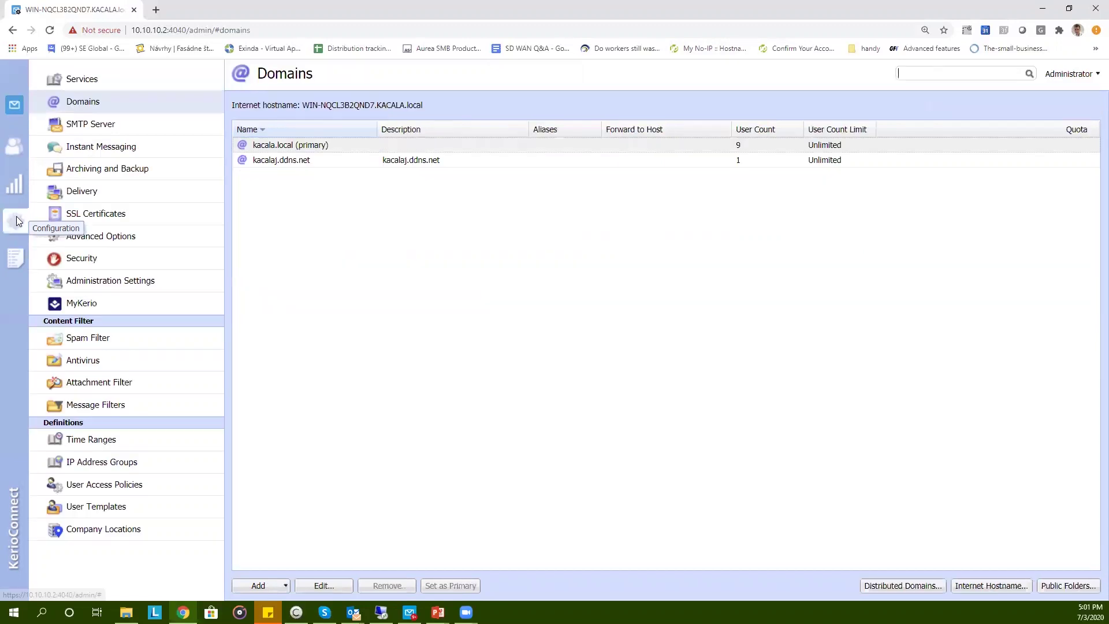
- Look through the SMTP Server, Instant Messaging and Archiving and Backup pages, ending on MyKerio
left_click(84, 126)
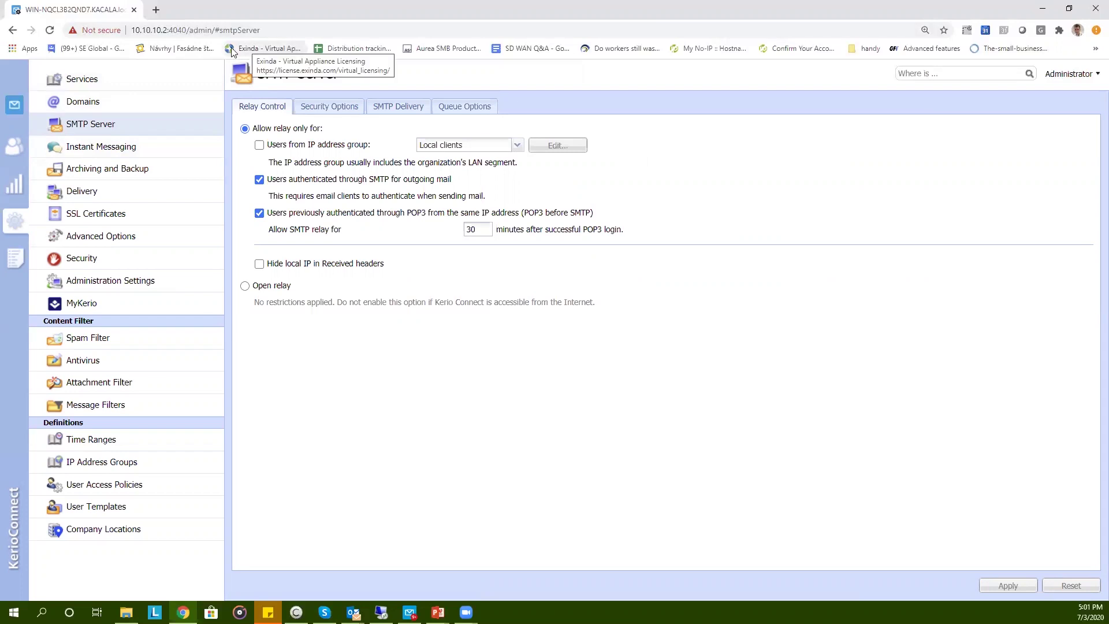
left_click(132, 152)
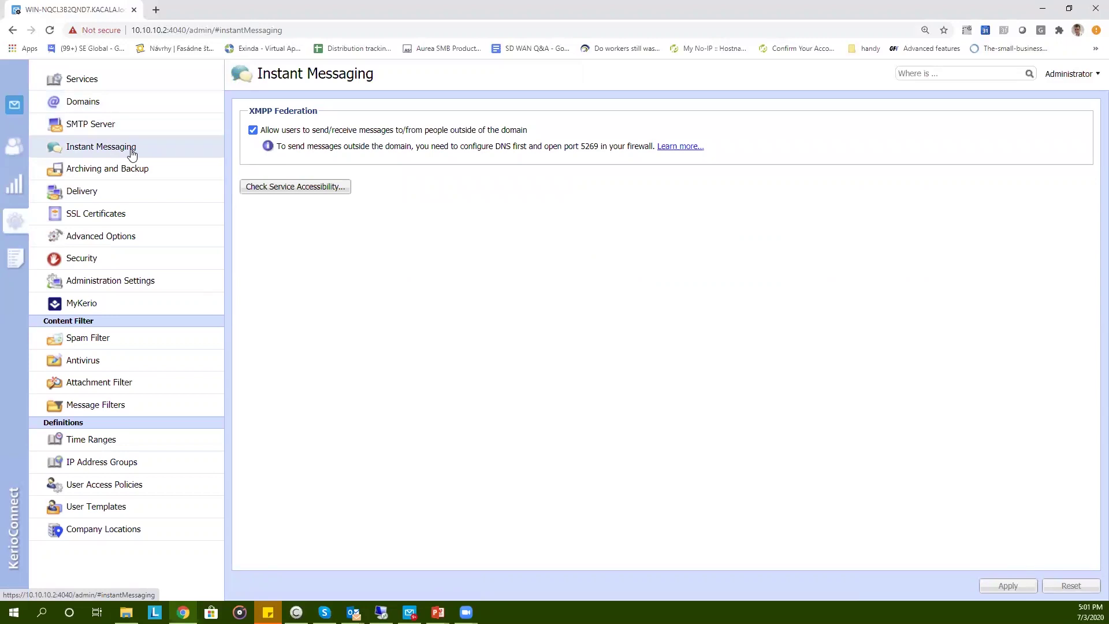
left_click(99, 174)
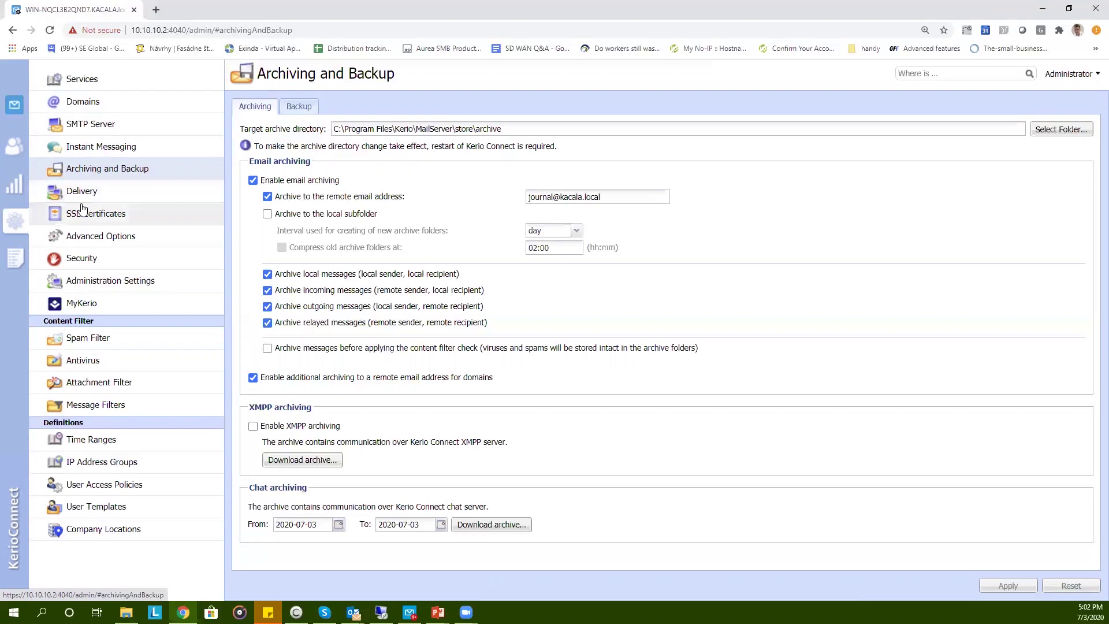
left_click(56, 304)
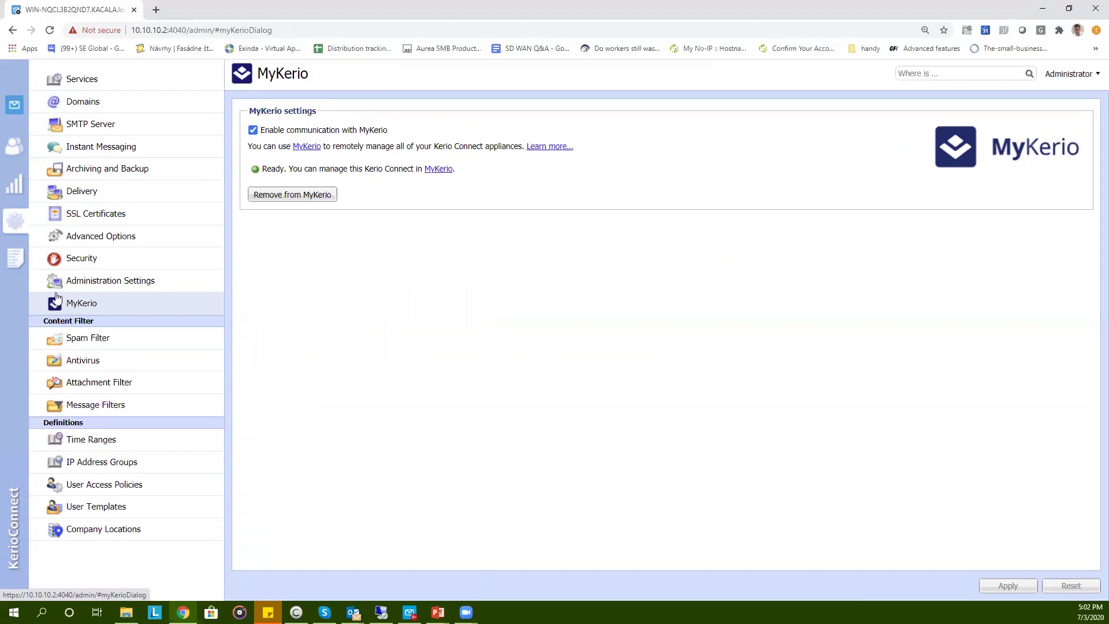
- Browse the Kerio Anti-spam, Blacklists, Caller ID and SPF tabs, then the Antivirus and Attachment Filter pages
left_click(78, 345)
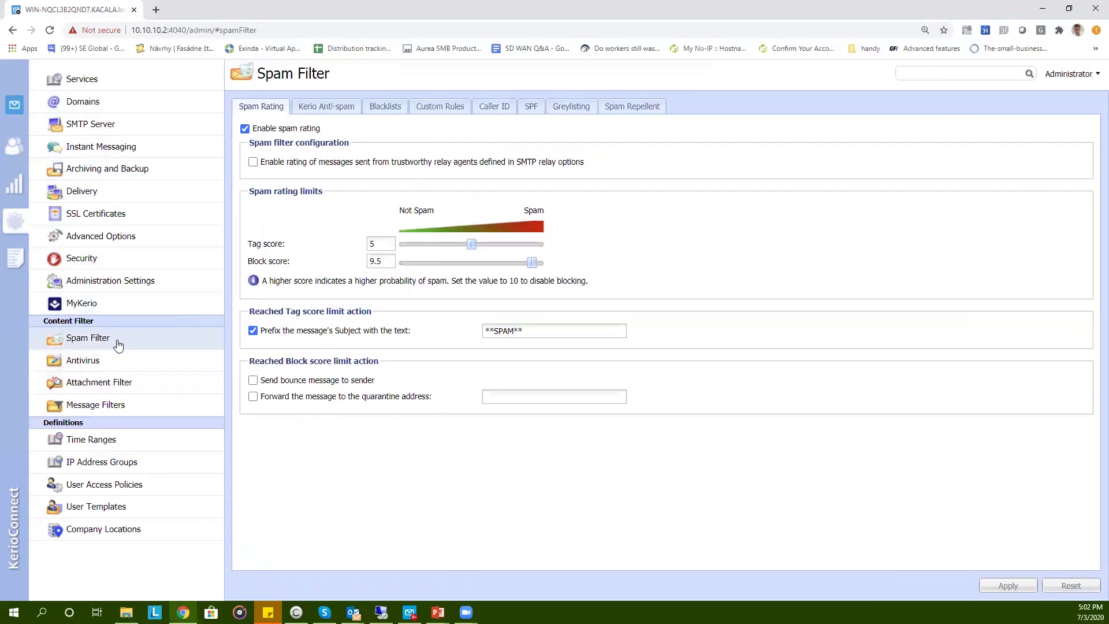
left_click(327, 105)
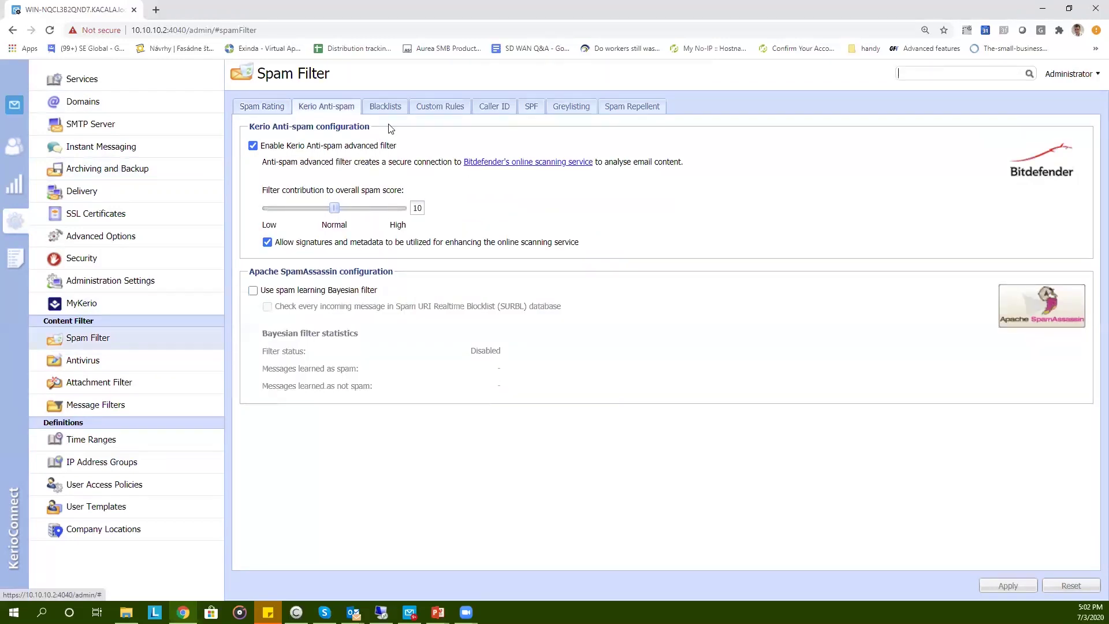
left_click(385, 106)
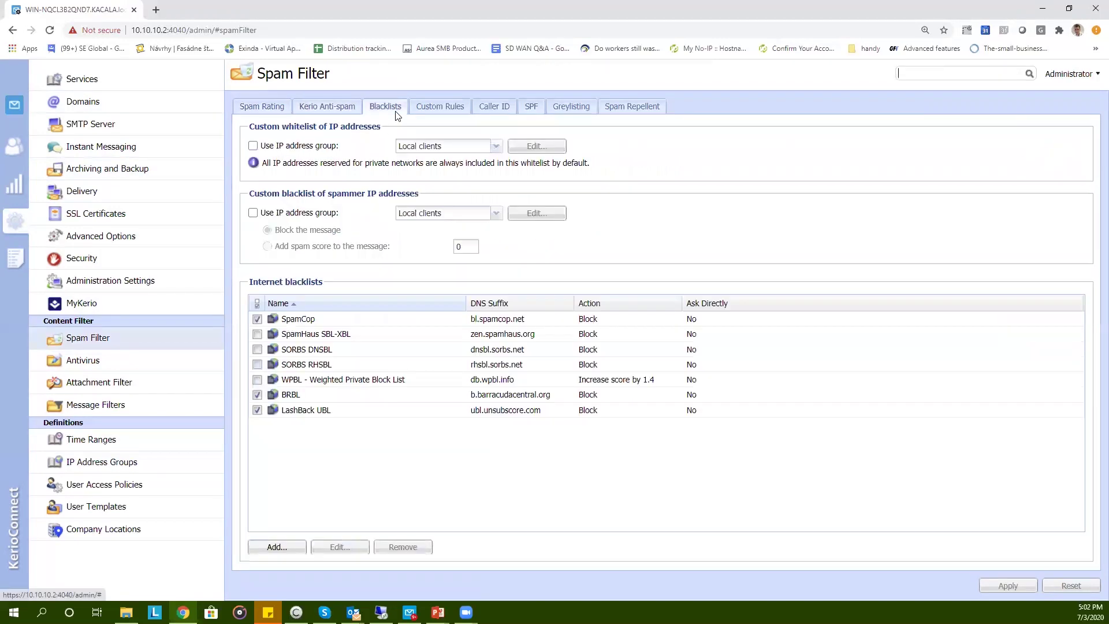
left_click(494, 106)
left_click(531, 105)
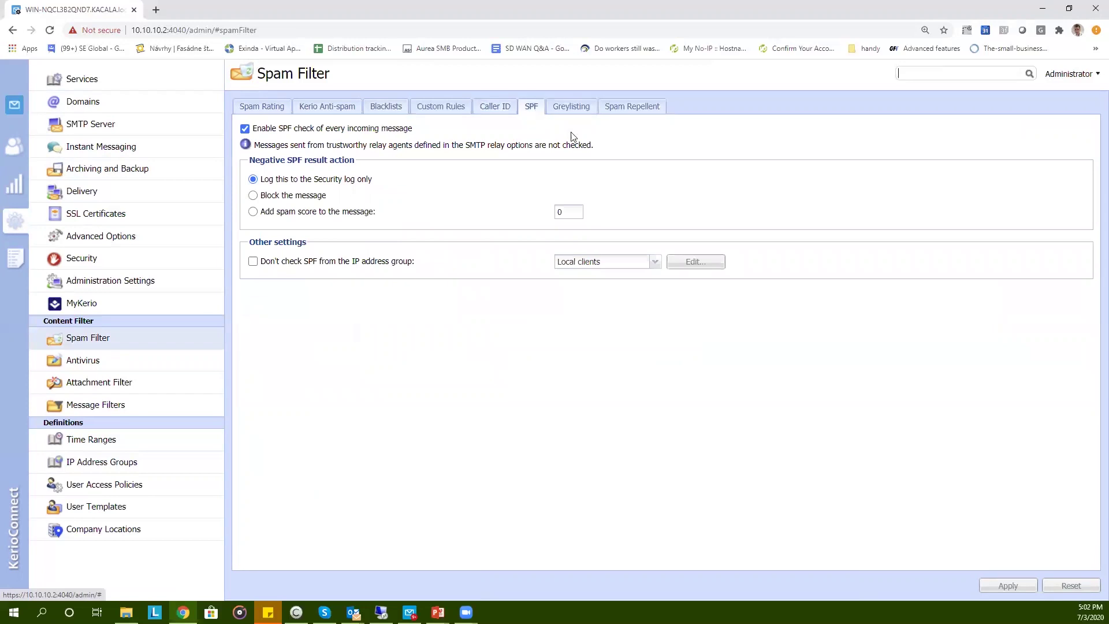
left_click(127, 369)
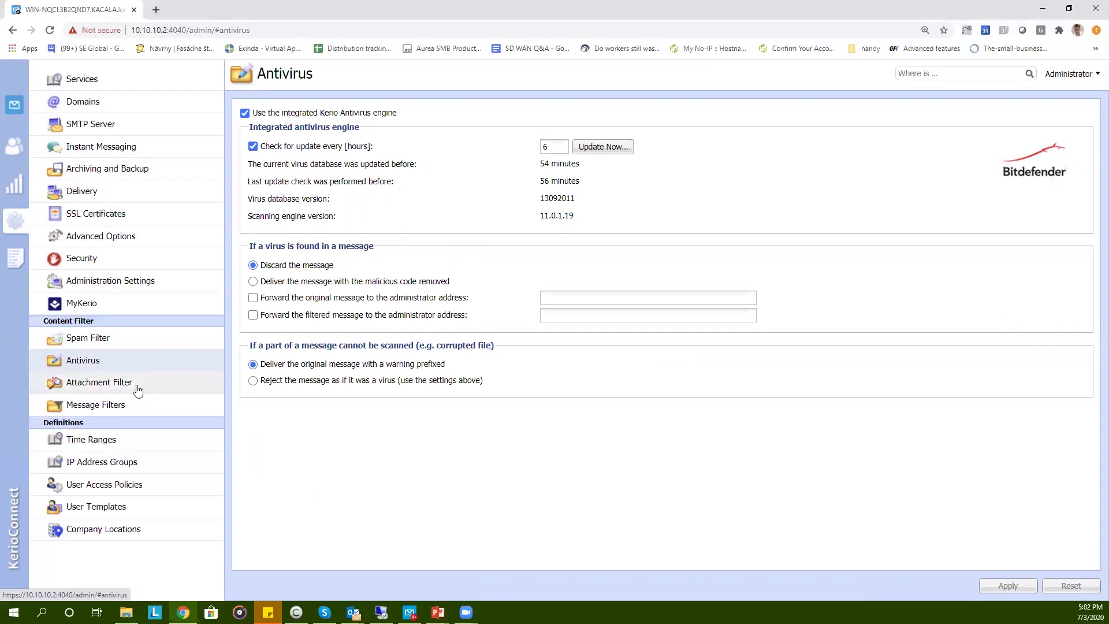
left_click(135, 386)
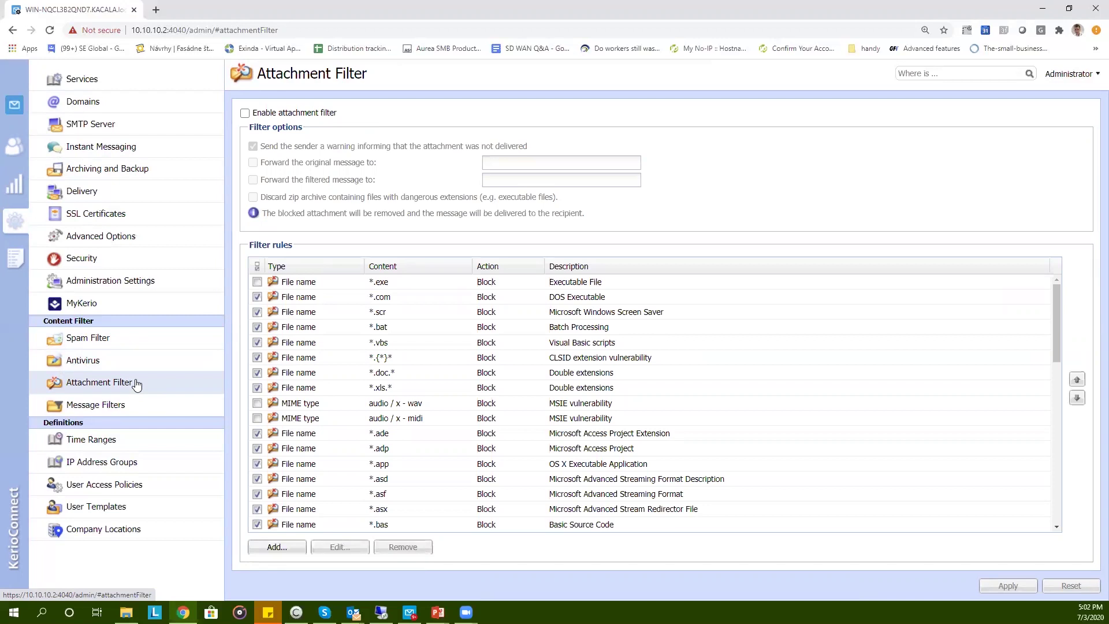
left_click(155, 406)
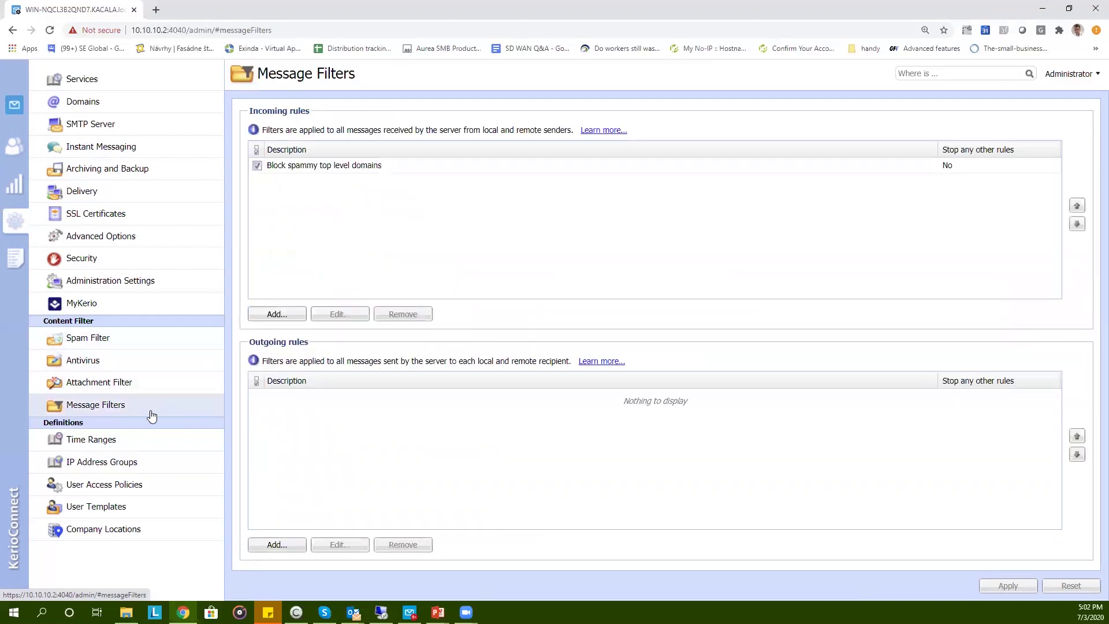
left_click(276, 313)
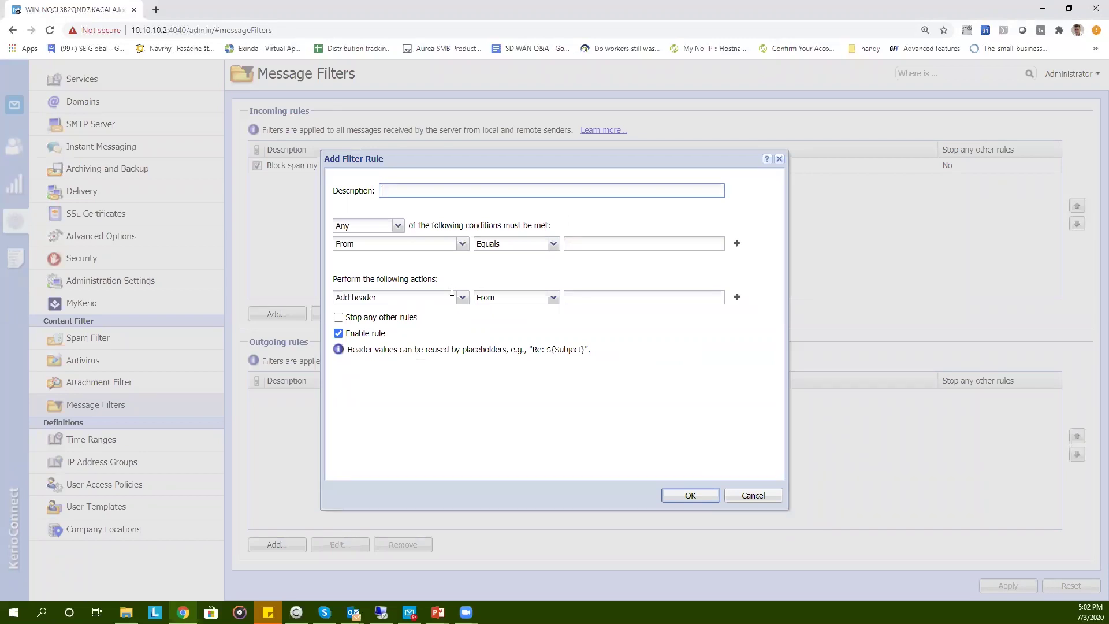
left_click(398, 226)
left_click(462, 244)
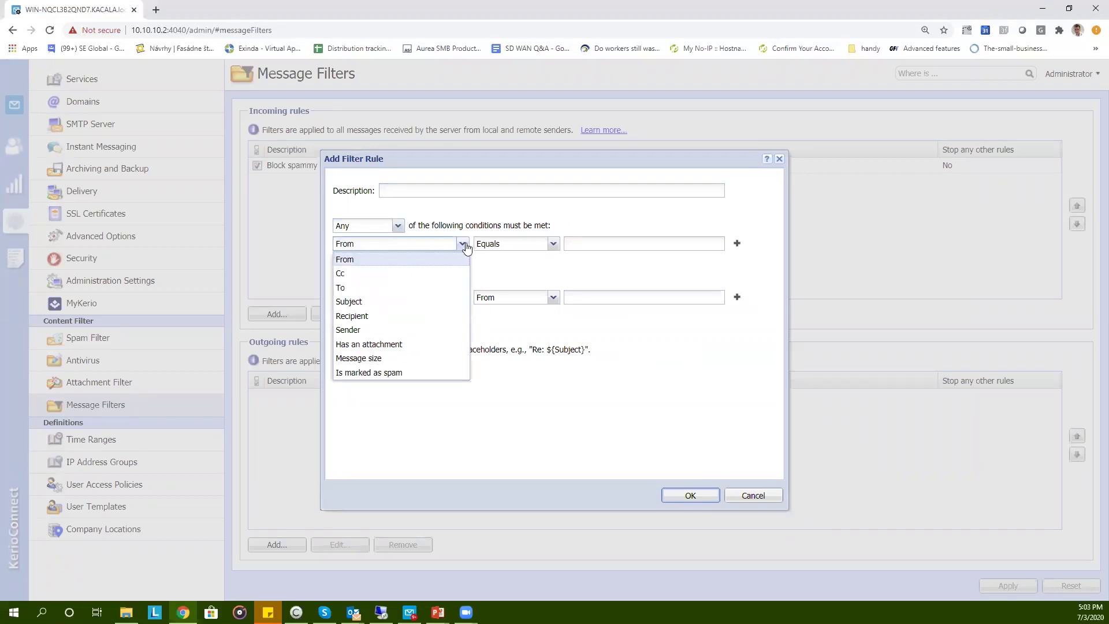
left_click(553, 243)
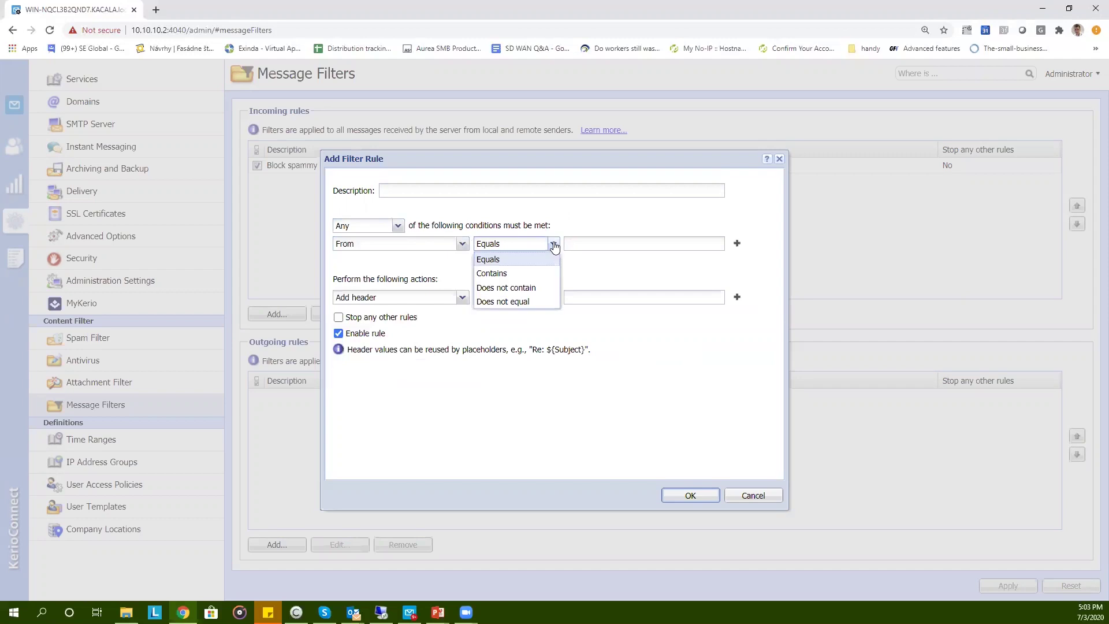
left_click(590, 273)
left_click(780, 159)
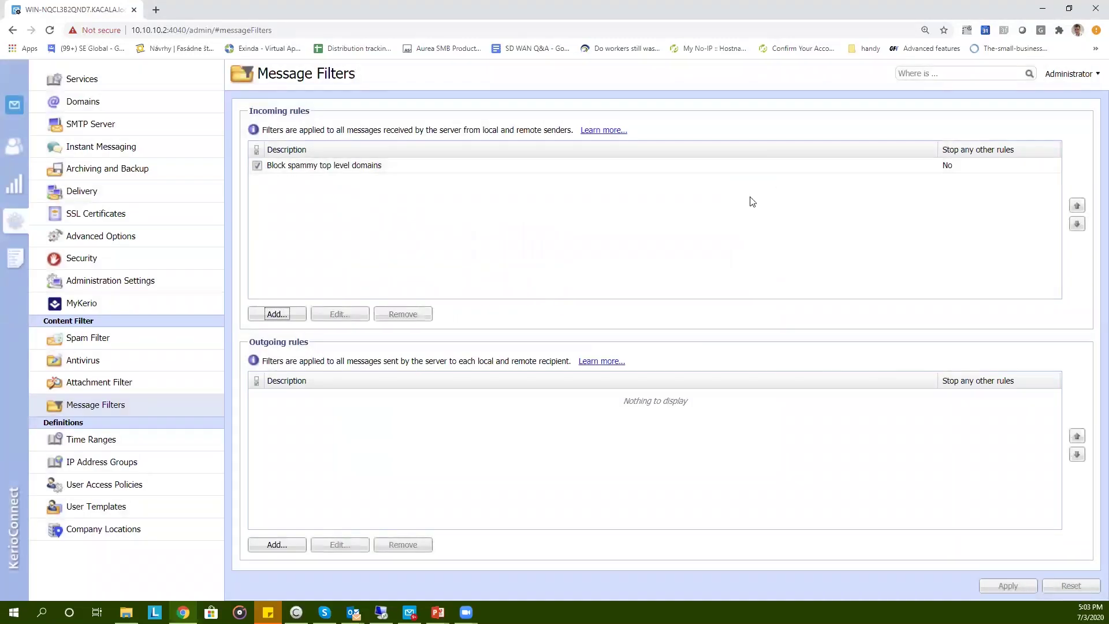
- Send the 'test' message to the autocompleted contact from the Kerio Connect composer
left_click(404, 579)
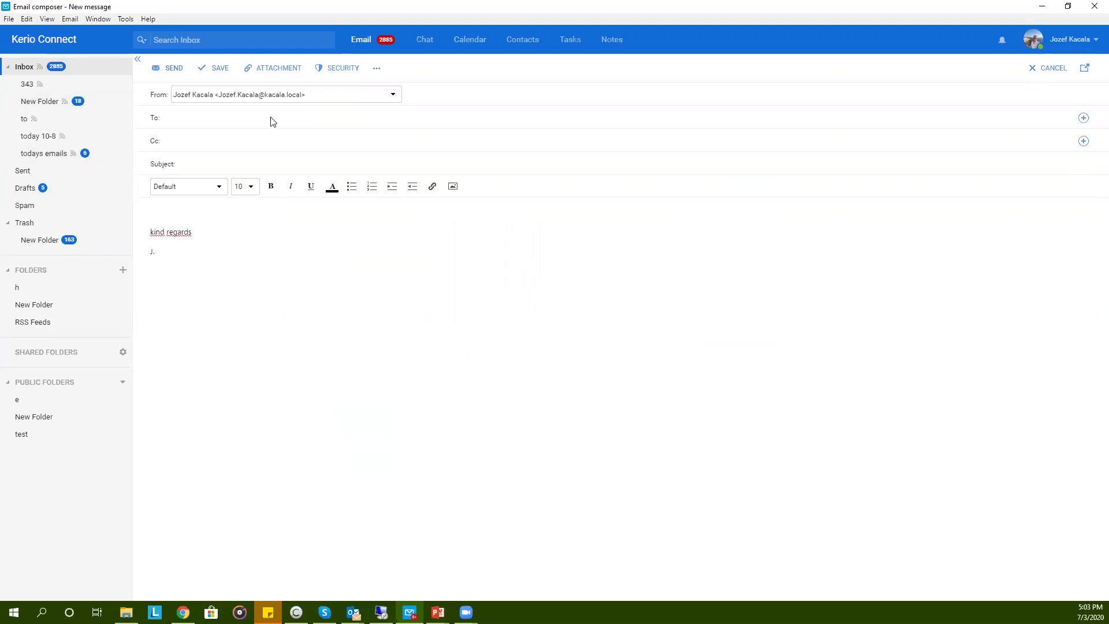
type("ju")
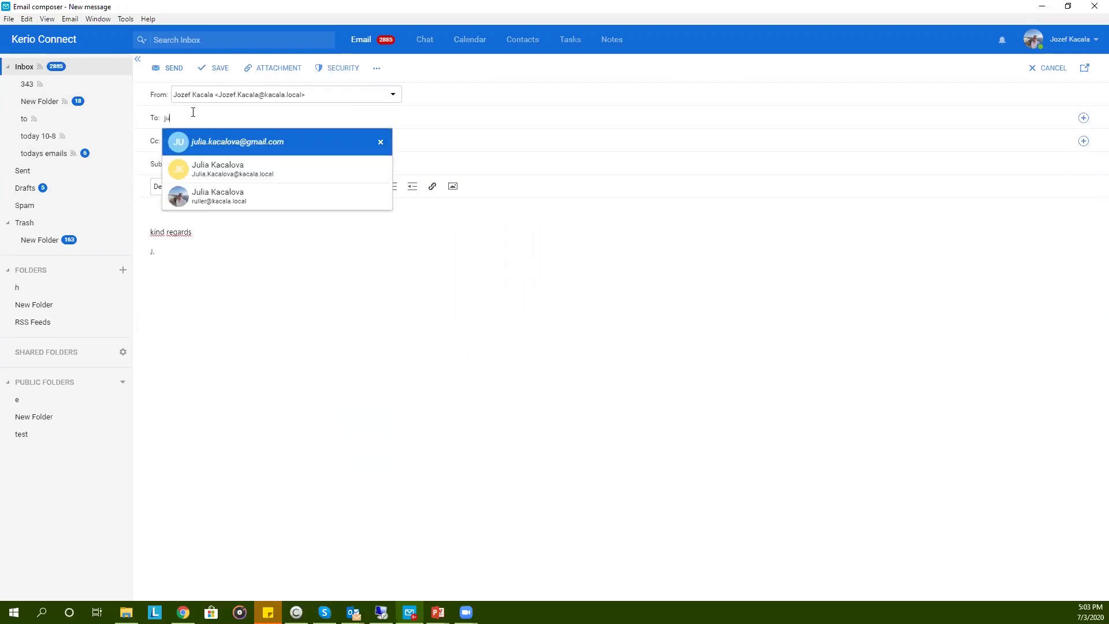
left_click(204, 146)
type("test")
left_click(174, 67)
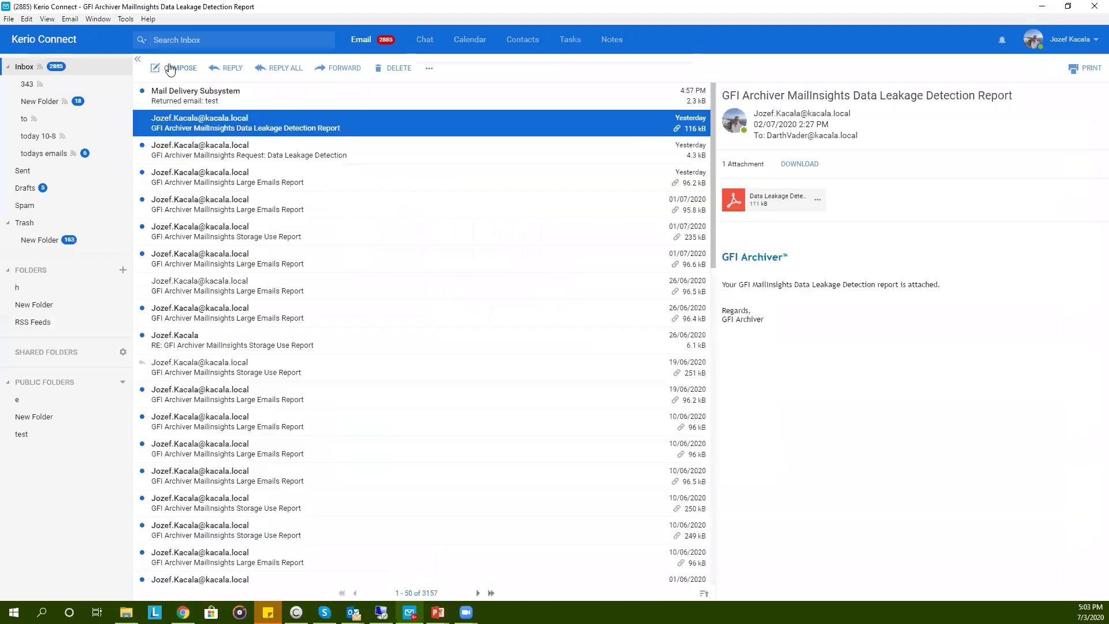
- Post 'what is new?' in the open chat with journal
left_click(425, 39)
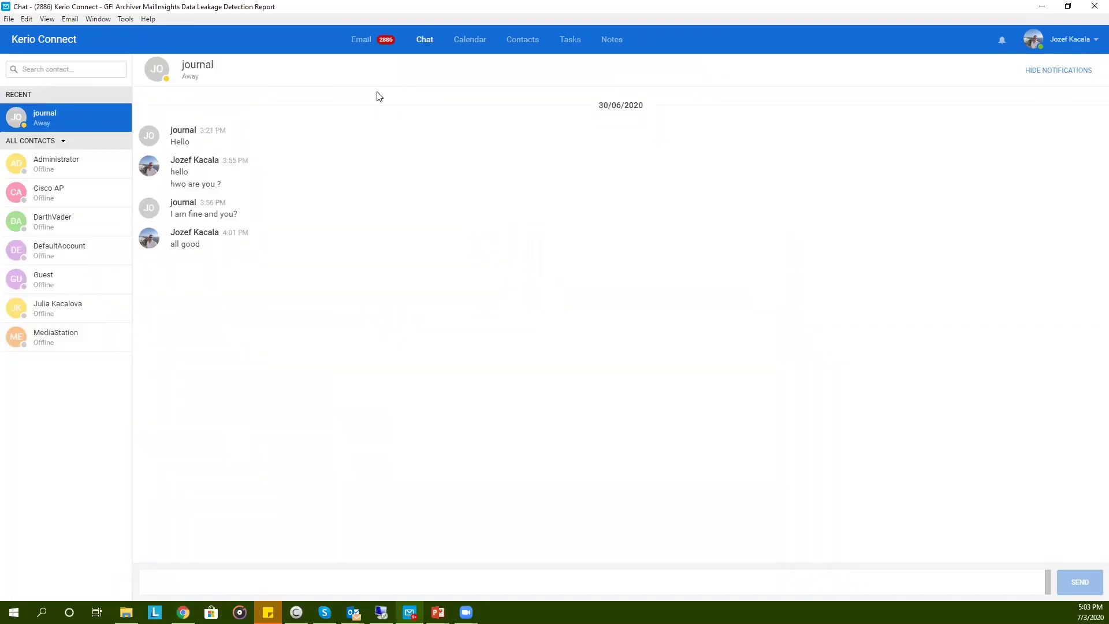
left_click(199, 580)
type("what is new?")
key("Return")
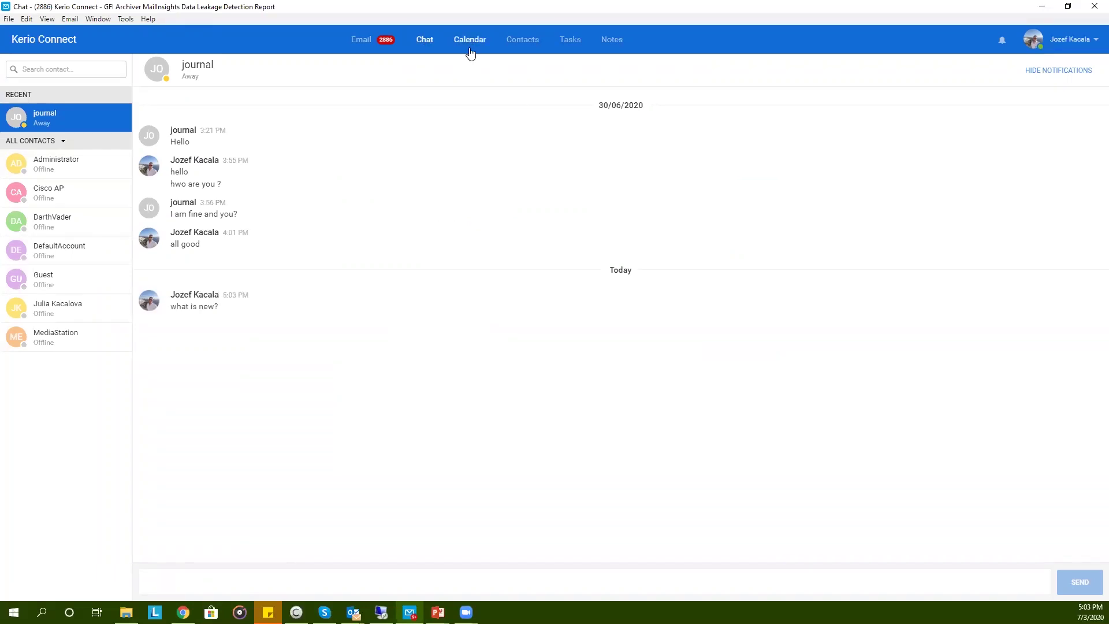
- Look through the Calendar, Contacts and Tasks views, ending on Notes
left_click(470, 40)
left_click(522, 40)
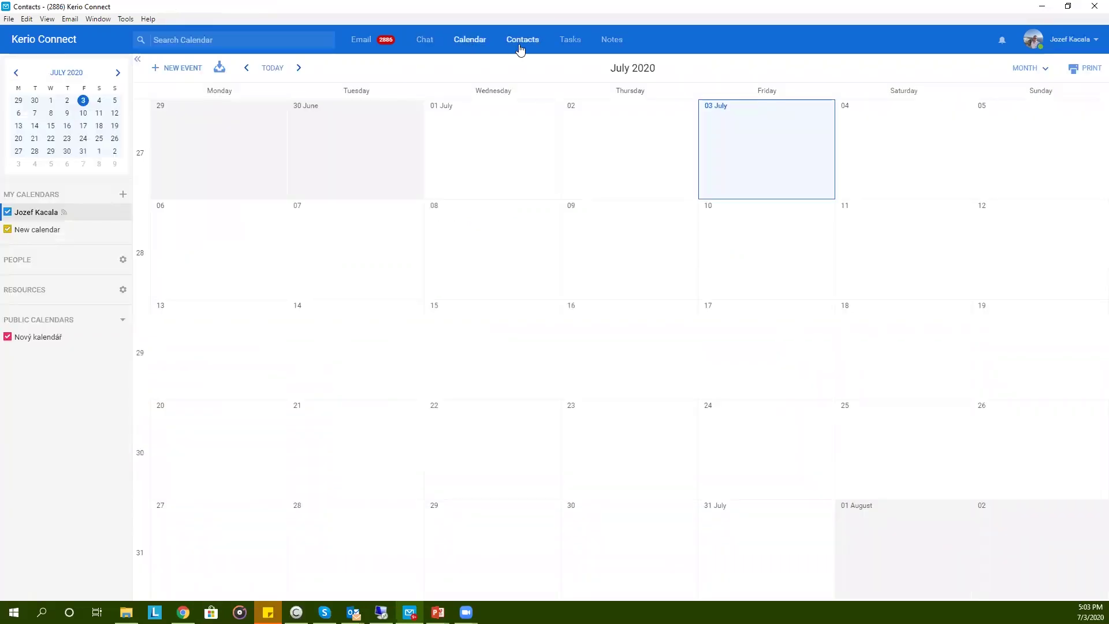
left_click(571, 40)
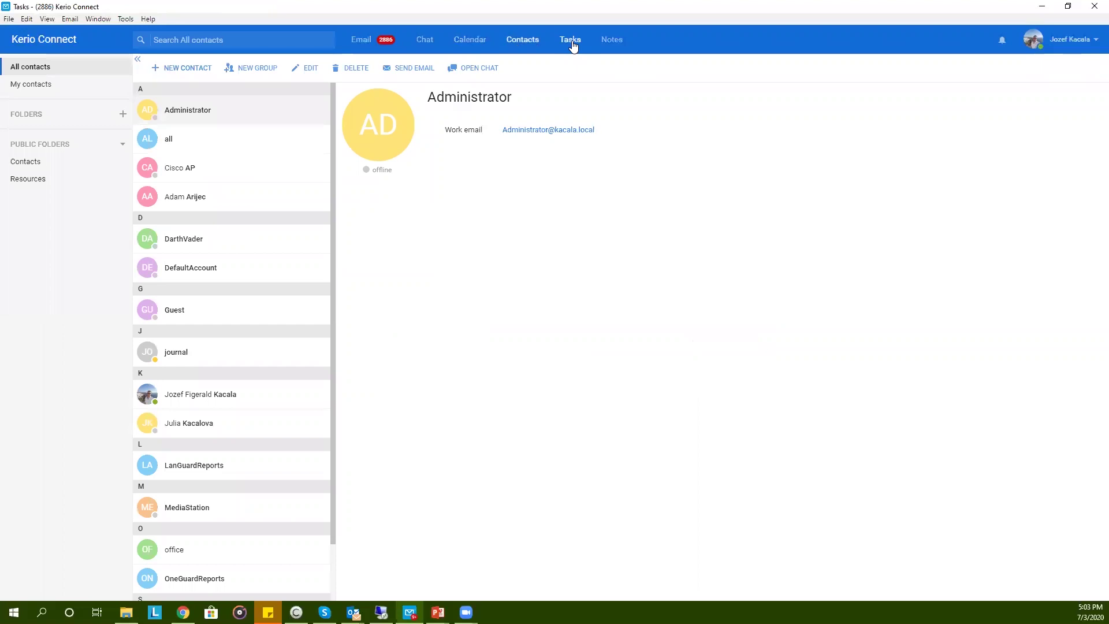
left_click(613, 39)
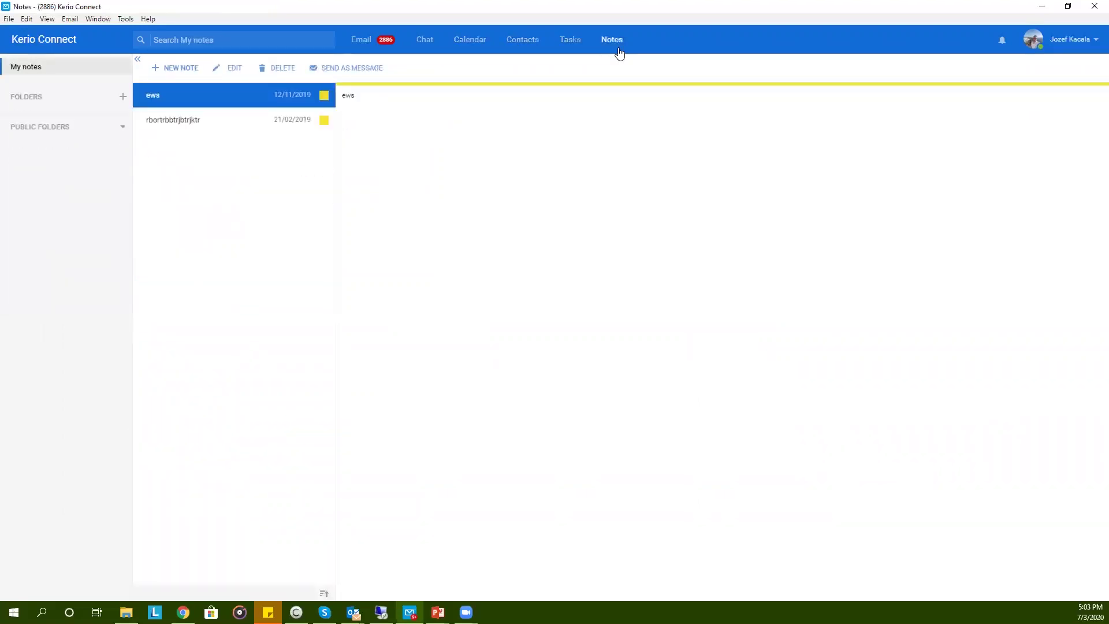